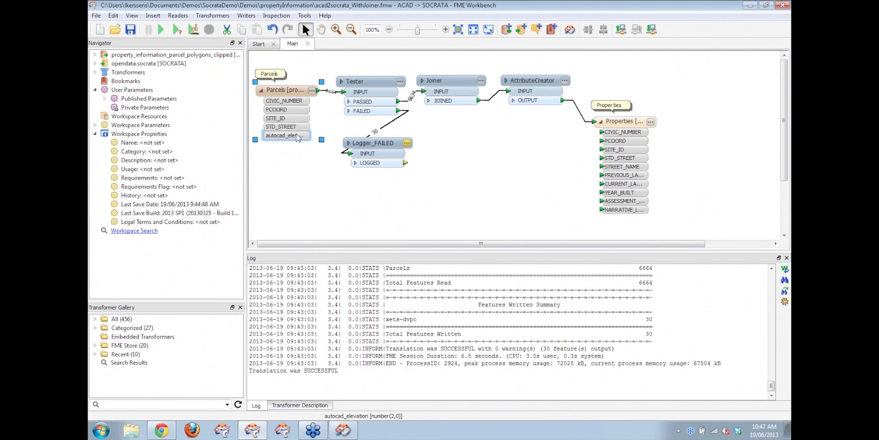
Step: Move the Parcels feature type slightly down the canvas and expand the source parcel reader's parameters
{"action": "left_click_drag", "start_coordinate": [292, 91], "coordinate": [293, 100]}
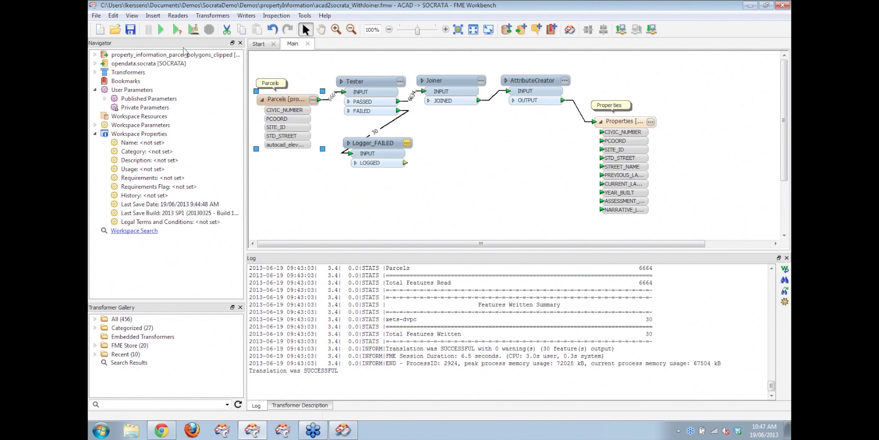
{"action": "double_click", "coordinate": [155, 55]}
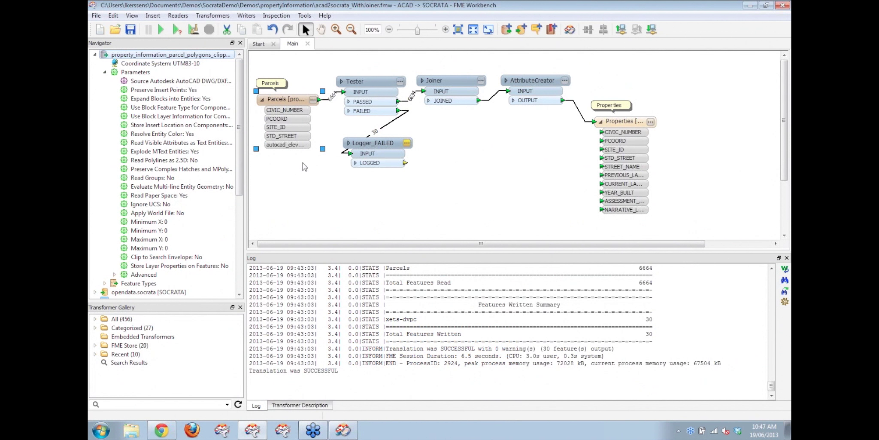
Step: Switch to FME Data Inspector and examine one parcel's attributes, including PCOORD and SITE_ID, before returning to the workspace
{"action": "left_click", "coordinate": [343, 430]}
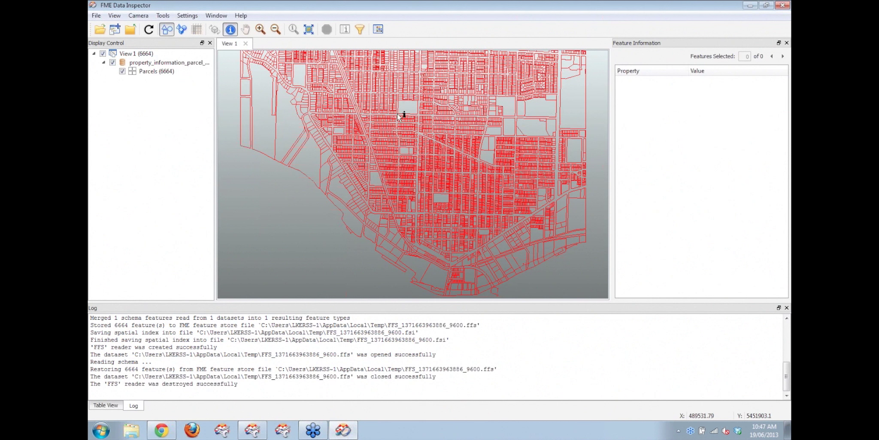
{"action": "scroll", "coordinate": [471, 216], "scroll_direction": "up", "scroll_amount": 3}
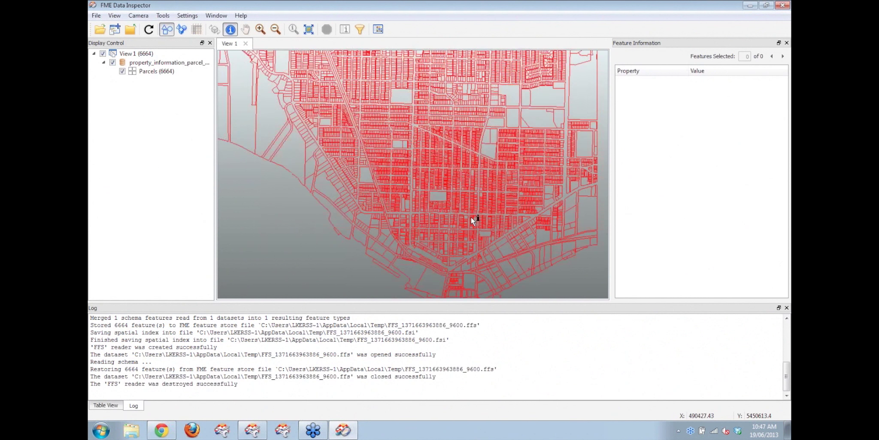
{"action": "scroll", "coordinate": [459, 214], "scroll_direction": "up", "scroll_amount": 1}
{"action": "left_click", "coordinate": [456, 200]}
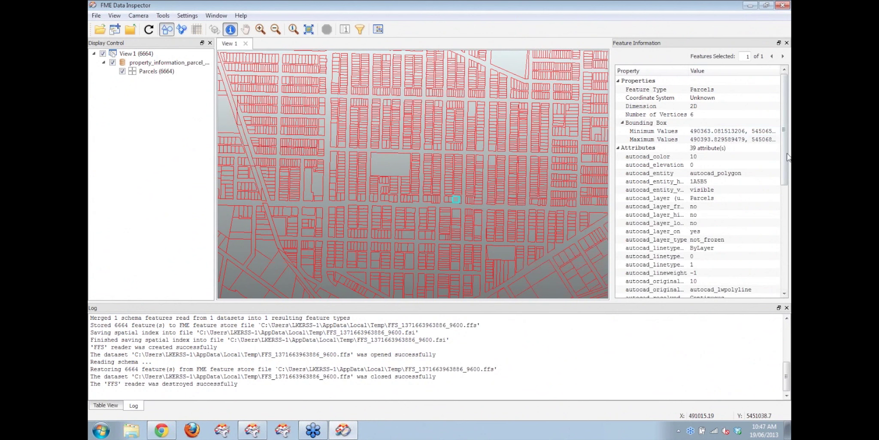
{"action": "left_click_drag", "start_coordinate": [784, 163], "coordinate": [785, 269]}
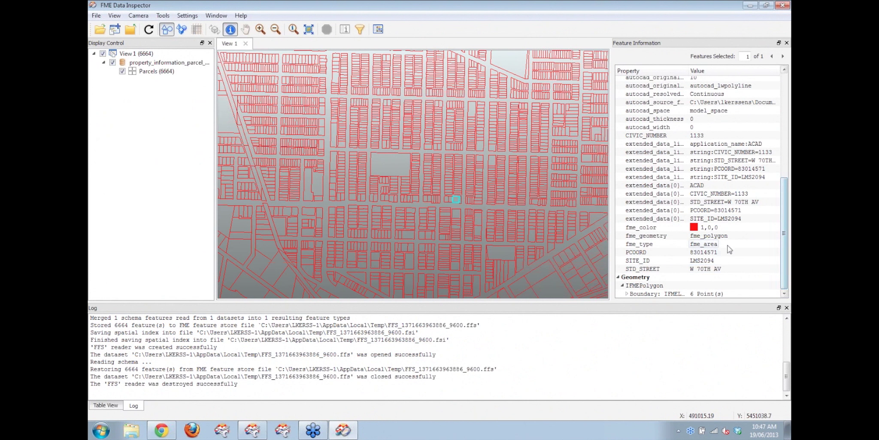
{"action": "left_click", "coordinate": [677, 255]}
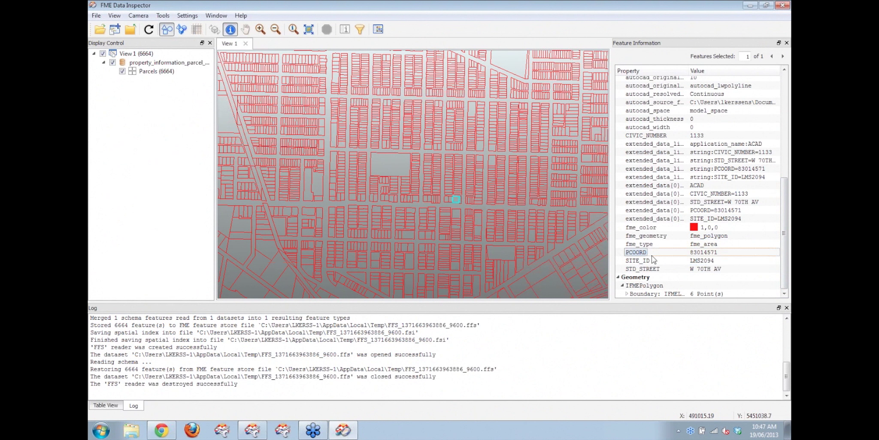
{"action": "left_click", "coordinate": [703, 261]}
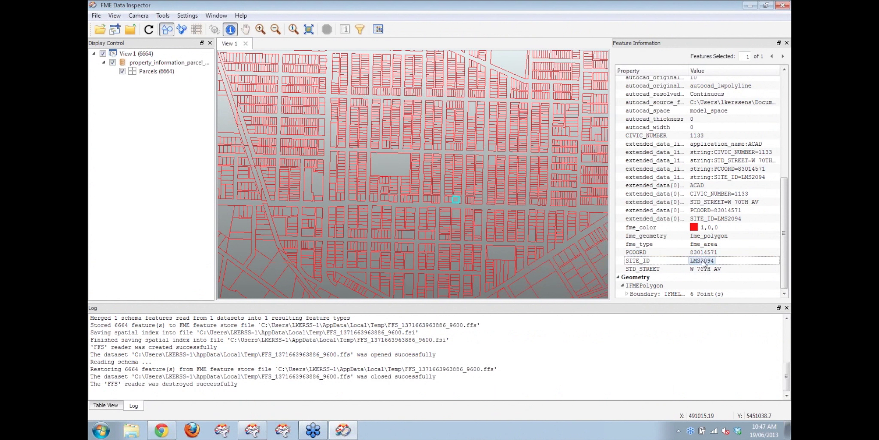
{"action": "left_click", "coordinate": [750, 6]}
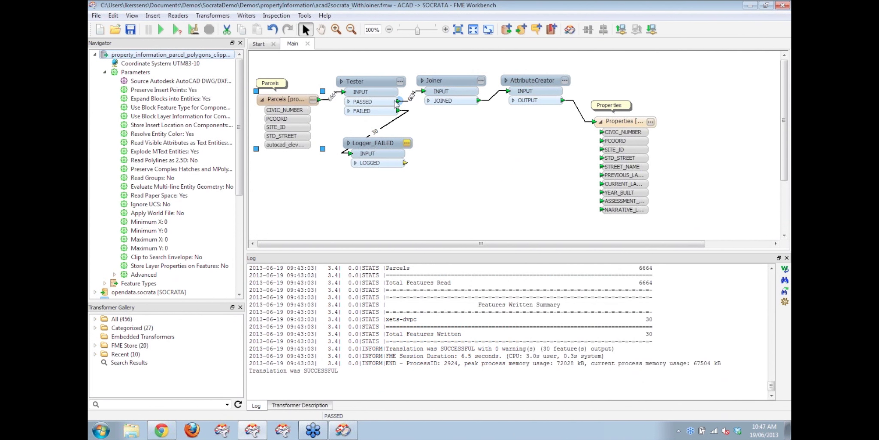
Step: Examine the Tester transformer's pass criteria and its test clause on the PCOORD attribute
{"action": "left_click", "coordinate": [367, 80]}
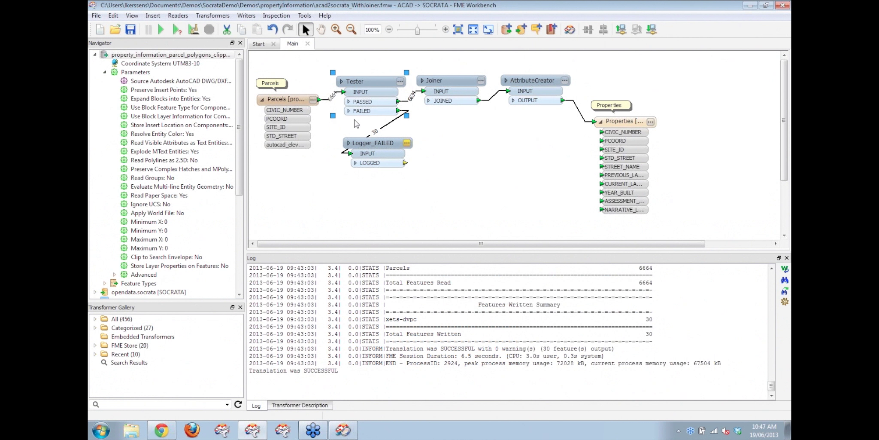
{"action": "left_click", "coordinate": [400, 81]}
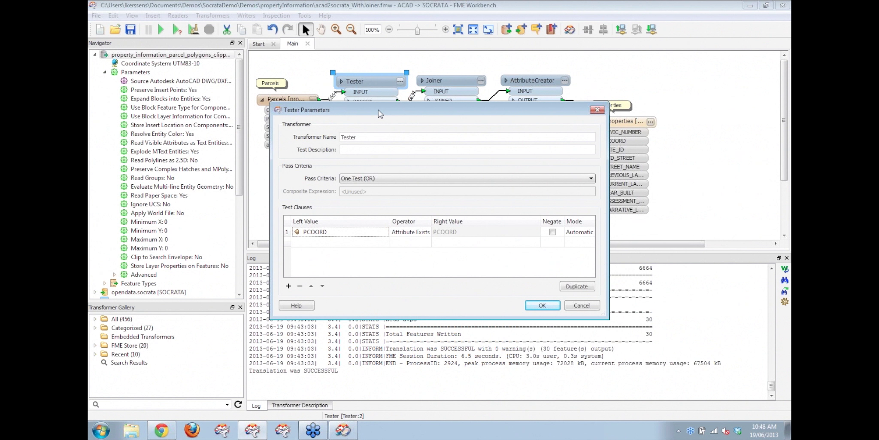
{"action": "left_click_drag", "start_coordinate": [379, 114], "coordinate": [371, 98]}
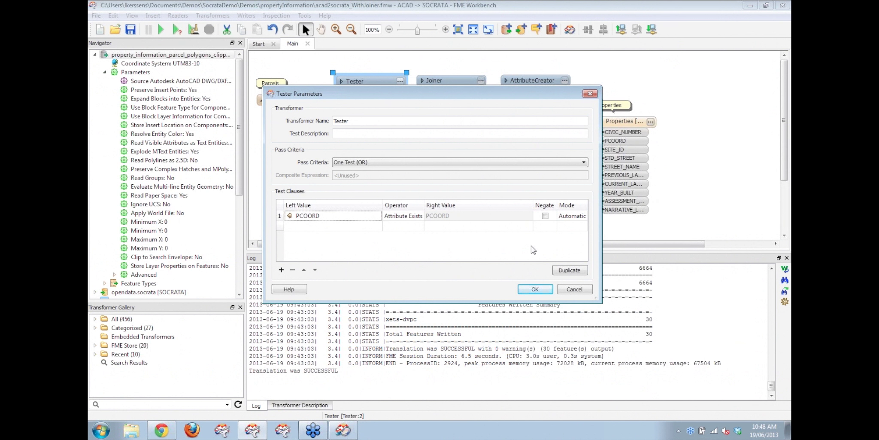
{"action": "left_click", "coordinate": [587, 292]}
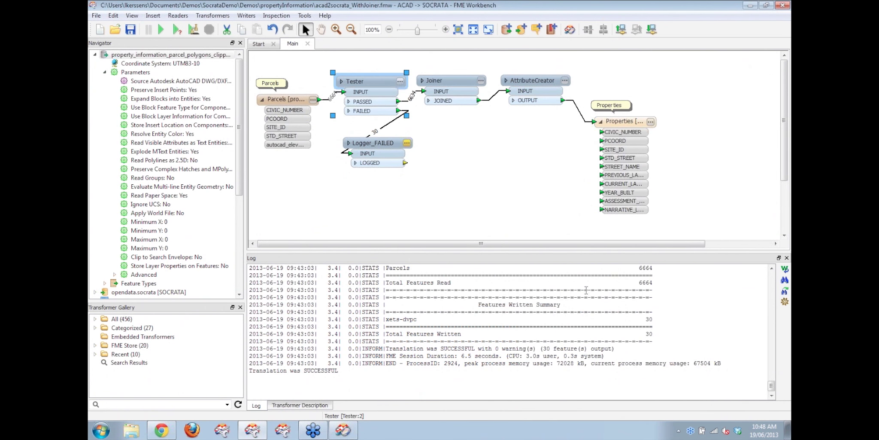
Step: Examine the Joiner's PostgreSQL connection, its join on PCOORD, and the list of fields to add
{"action": "left_click", "coordinate": [442, 82]}
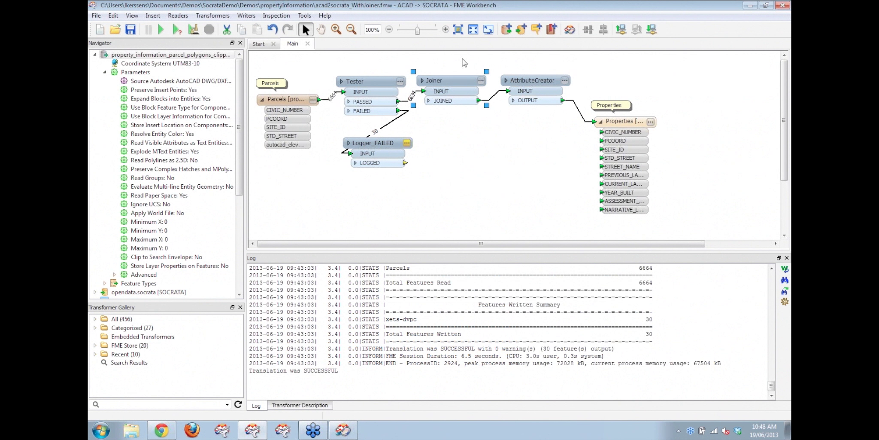
{"action": "left_click", "coordinate": [481, 82]}
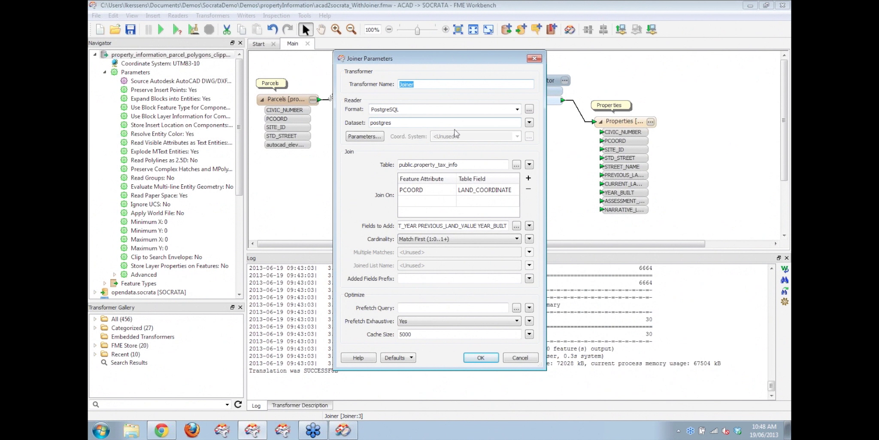
{"action": "left_click", "coordinate": [516, 226]}
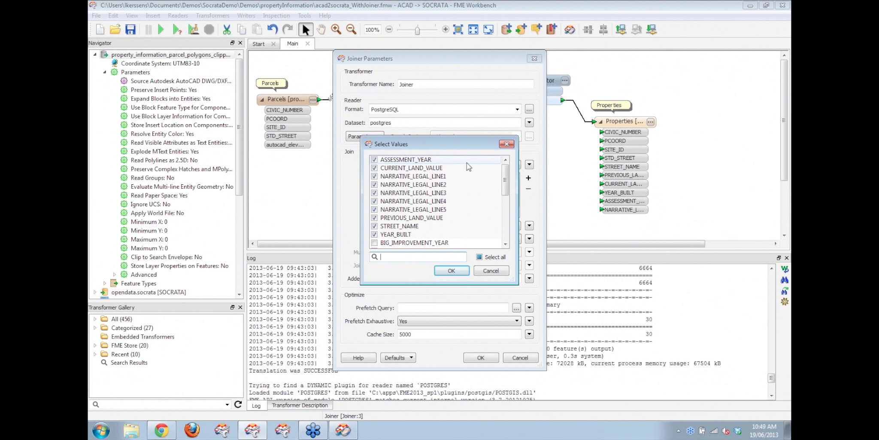
{"action": "left_click", "coordinate": [452, 270]}
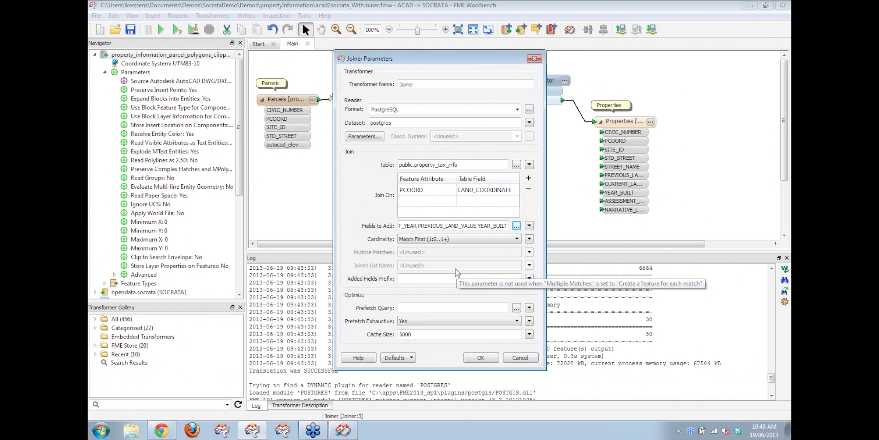
{"action": "left_click", "coordinate": [521, 357]}
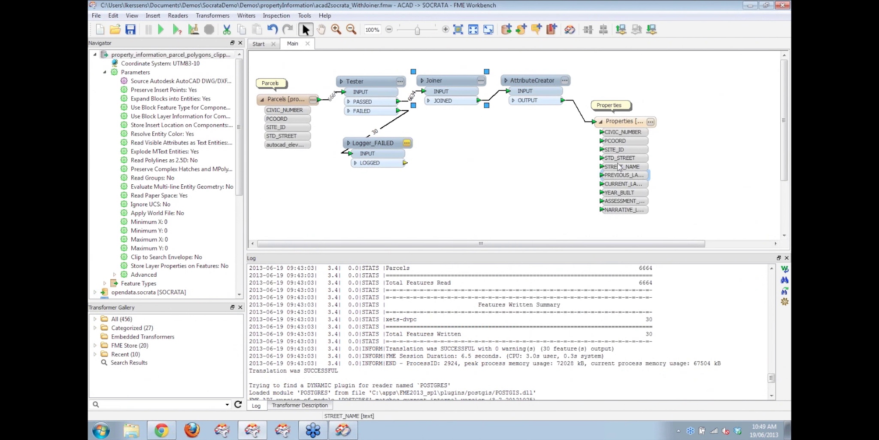
Step: Move the Properties feature type up level with the AttributeCreator and review its general settings
{"action": "left_click_drag", "start_coordinate": [639, 121], "coordinate": [640, 95]}
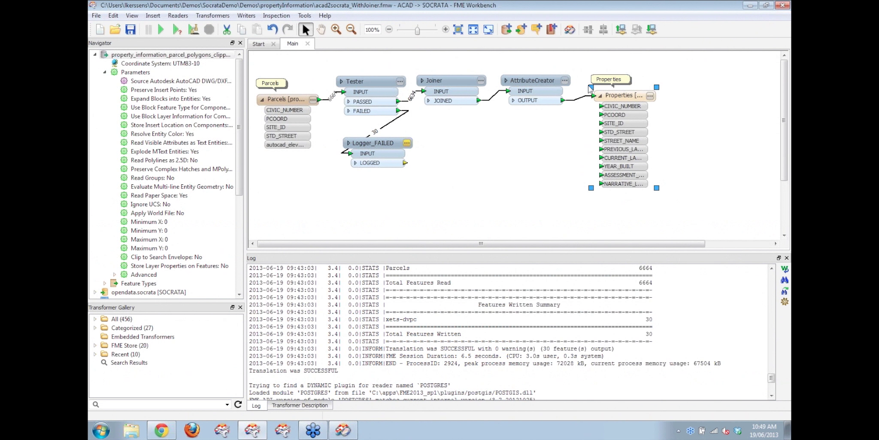
{"action": "left_click", "coordinate": [651, 96]}
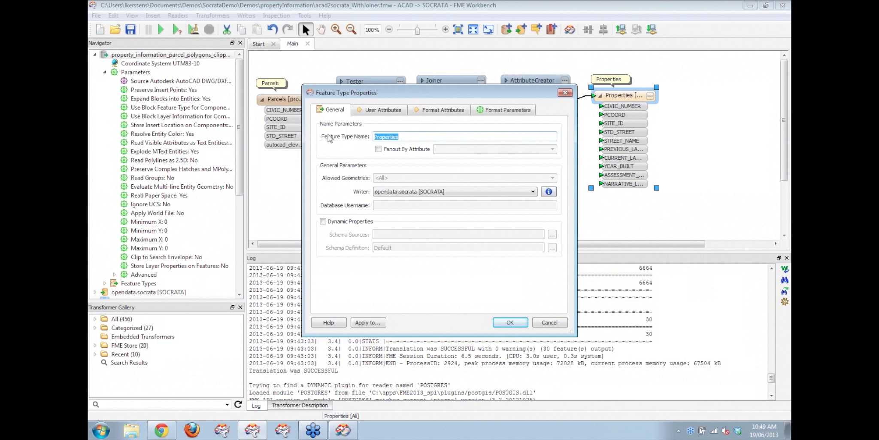
{"action": "left_click", "coordinate": [411, 136]}
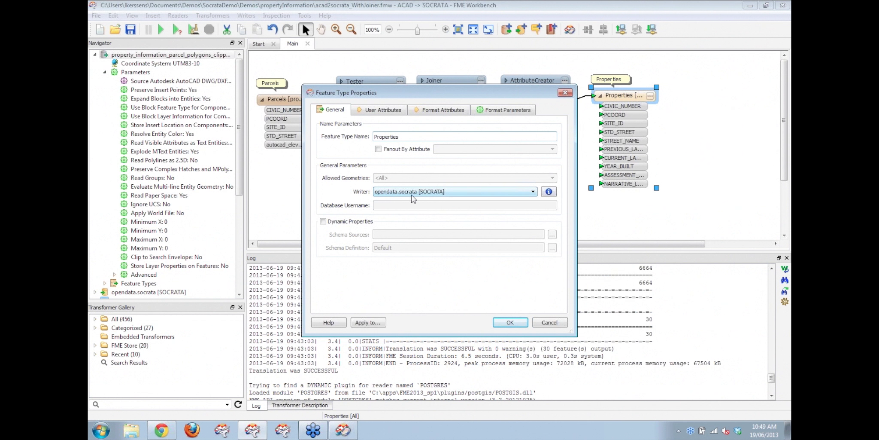
Step: Review the Properties user attributes and the data types offered for CIVIC_NUMBER, choosing number
{"action": "left_click", "coordinate": [374, 112]}
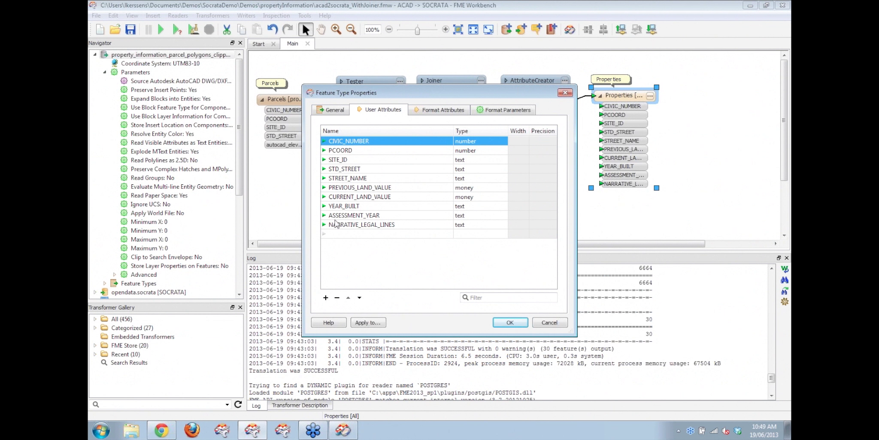
{"action": "left_click", "coordinate": [487, 141]}
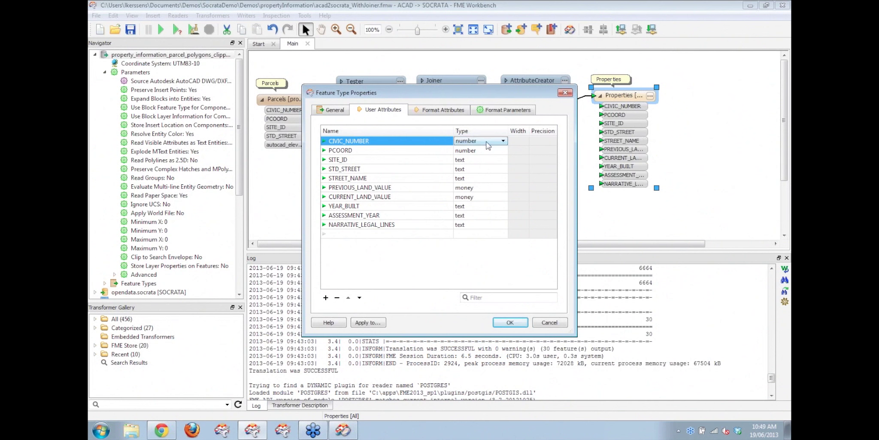
{"action": "left_click", "coordinate": [487, 143]}
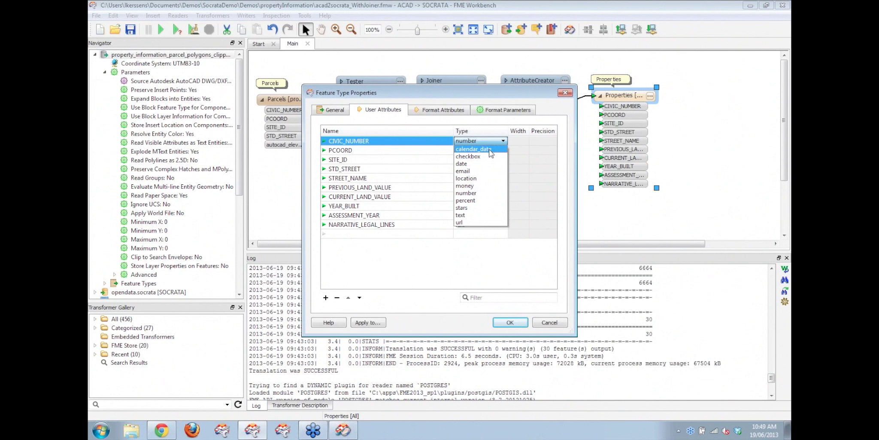
{"action": "left_click", "coordinate": [473, 194]}
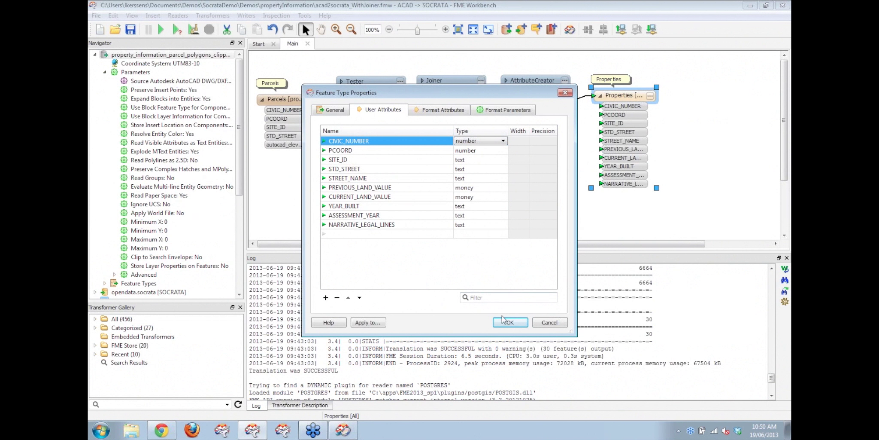
Step: Examine the Properties format parameters, including the geometry column name, and close the feature type's settings
{"action": "left_click", "coordinate": [486, 112]}
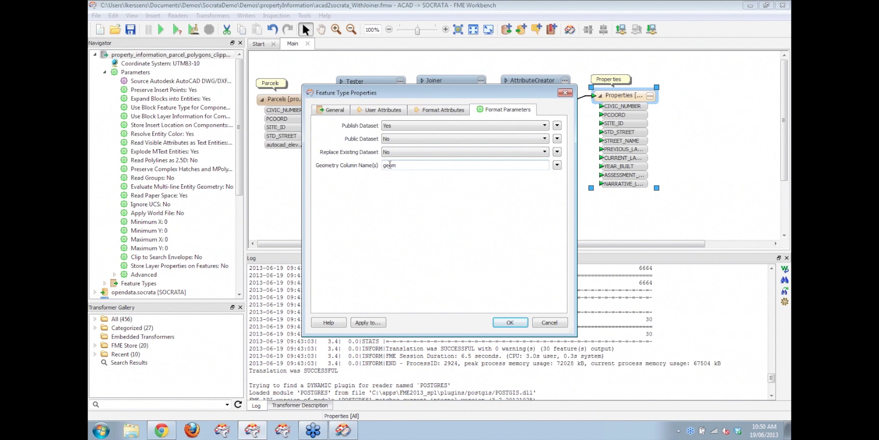
{"action": "double_click", "coordinate": [405, 167]}
{"action": "left_click", "coordinate": [391, 167]}
{"action": "left_click", "coordinate": [565, 93]}
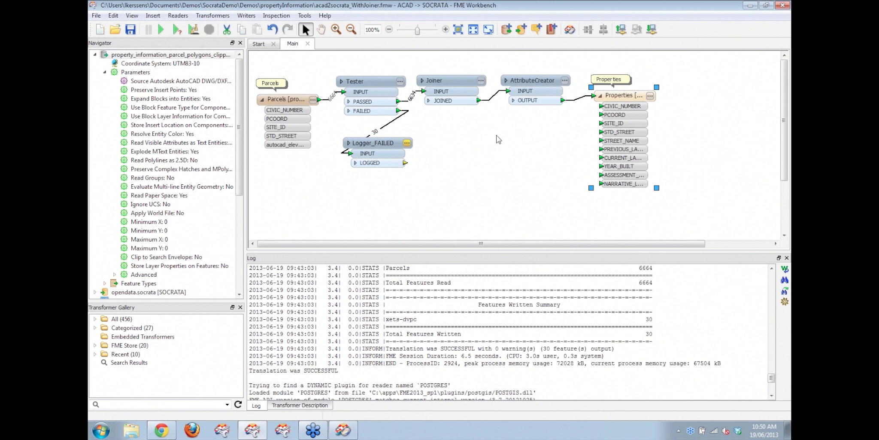
Step: Run the translation and, while it runs, review the opendata.socrata writer's host, user and password parameters
{"action": "left_click", "coordinate": [163, 30]}
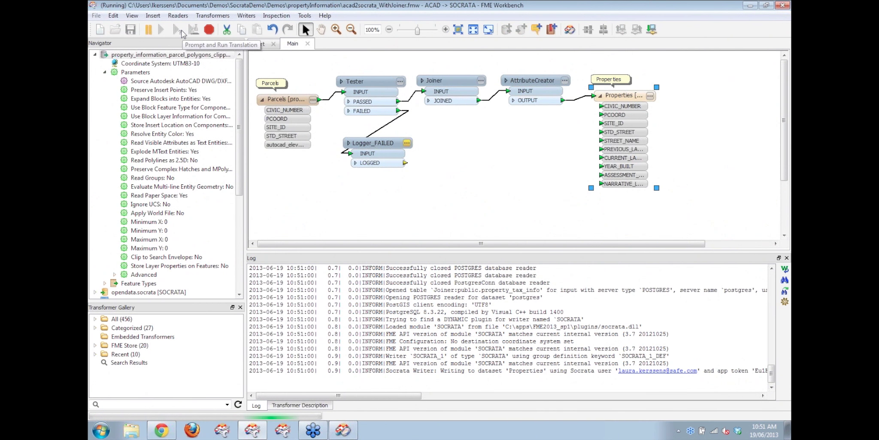
{"action": "left_click", "coordinate": [94, 55]}
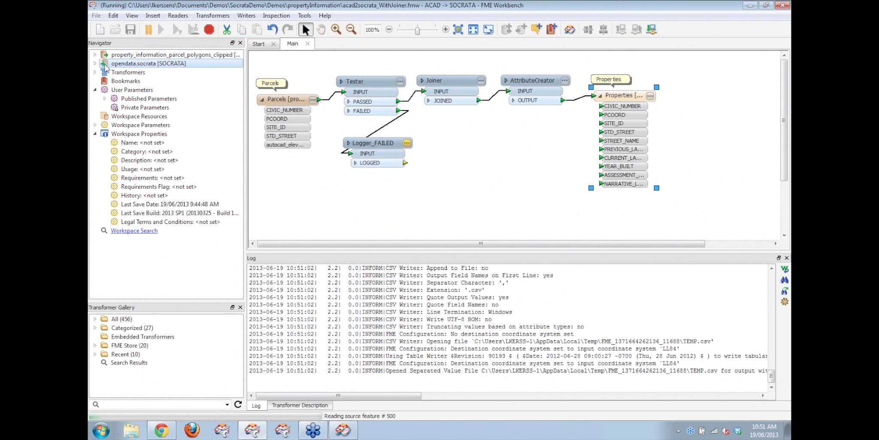
{"action": "double_click", "coordinate": [106, 65]}
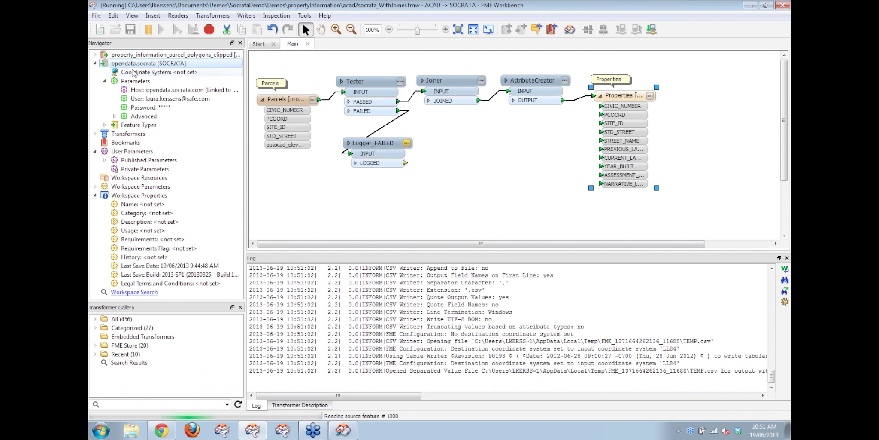
{"action": "left_click", "coordinate": [149, 90]}
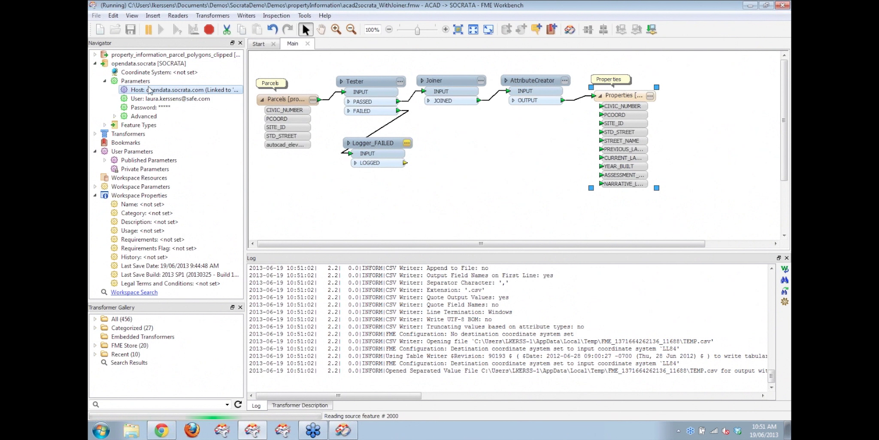
{"action": "left_click", "coordinate": [184, 107]}
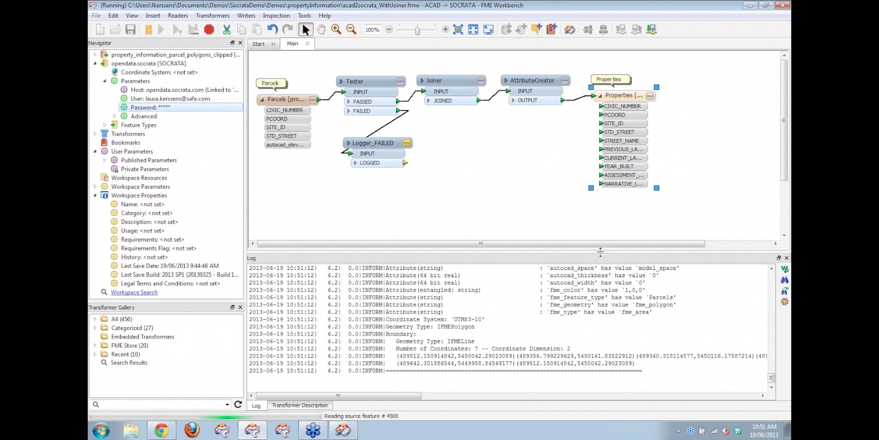
Step: Enlarge the translation log area and move the Logger_FAILED transformer slightly lower on the canvas
{"action": "left_click_drag", "start_coordinate": [600, 252], "coordinate": [600, 221]}
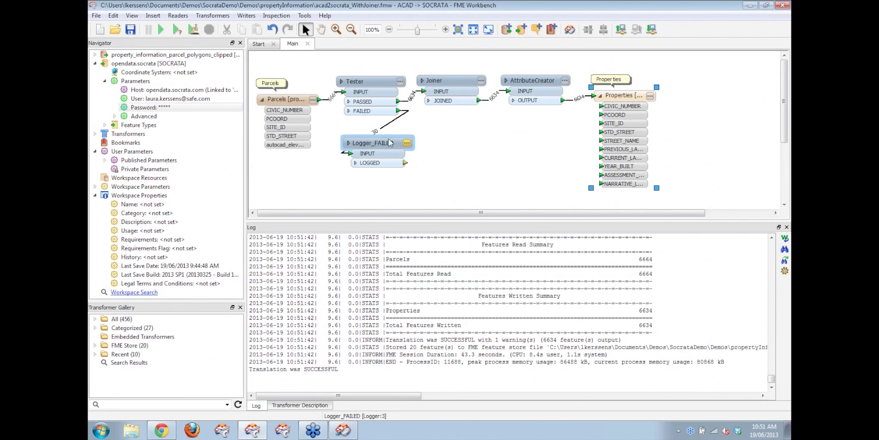
{"action": "left_click_drag", "start_coordinate": [377, 143], "coordinate": [378, 158]}
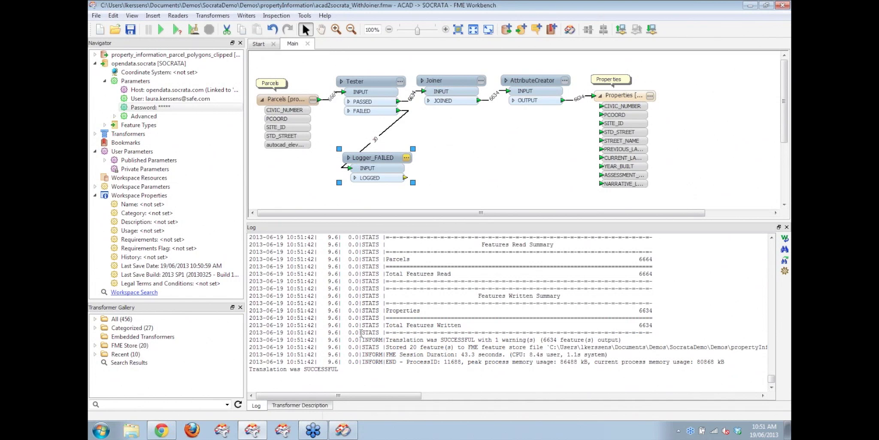
Step: Switch to Chrome, reload the Socrata profile page and open the published Properties dataset
{"action": "left_click", "coordinate": [161, 429]}
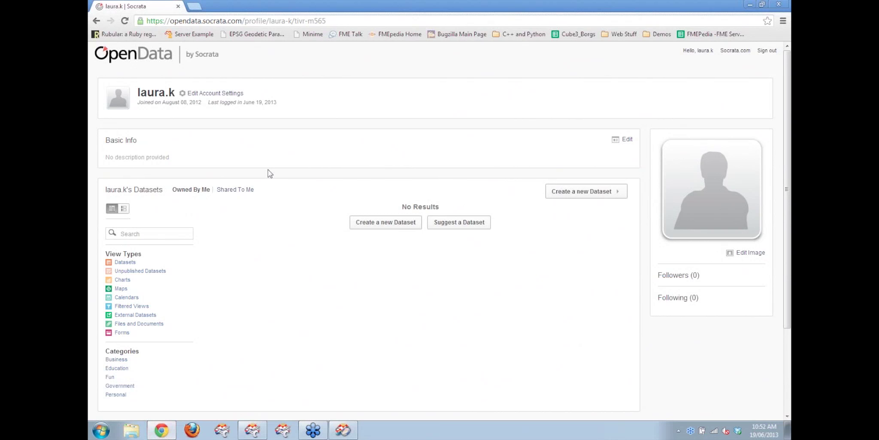
{"action": "left_click", "coordinate": [125, 20]}
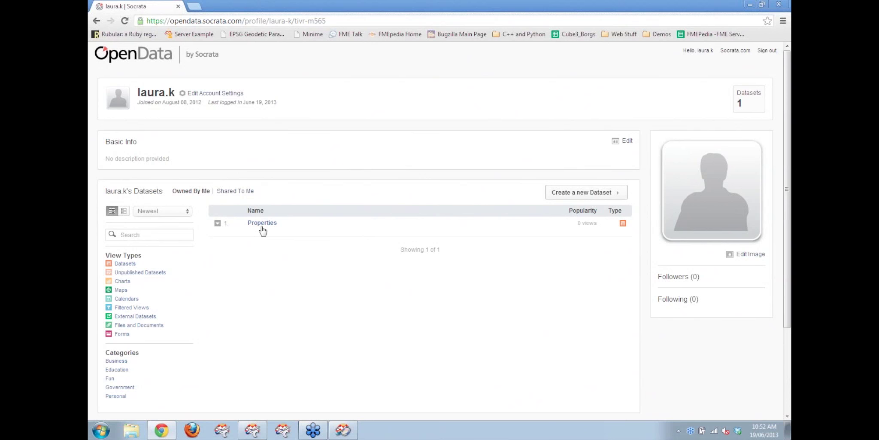
{"action": "left_click", "coordinate": [262, 227]}
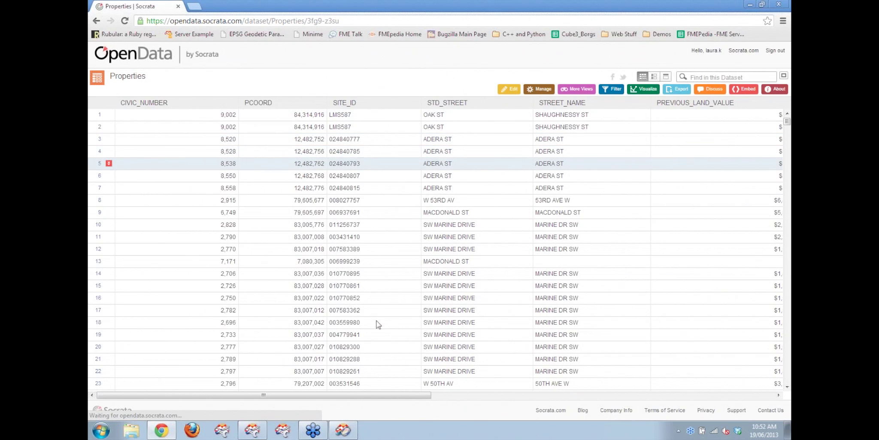
Step: Examine the Properties dataset's columns across to the geom column, and return to FME Workbench
{"action": "left_click_drag", "start_coordinate": [425, 395], "coordinate": [482, 395]}
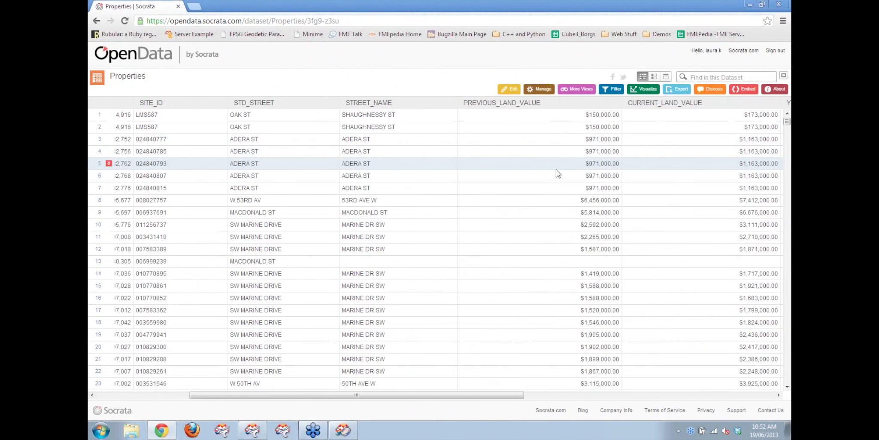
{"action": "left_click_drag", "start_coordinate": [506, 397], "coordinate": [756, 397]}
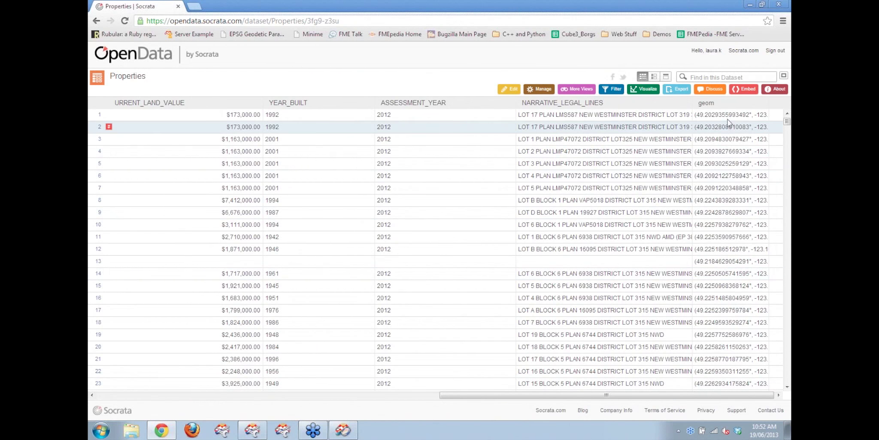
{"action": "left_click", "coordinate": [765, 103]}
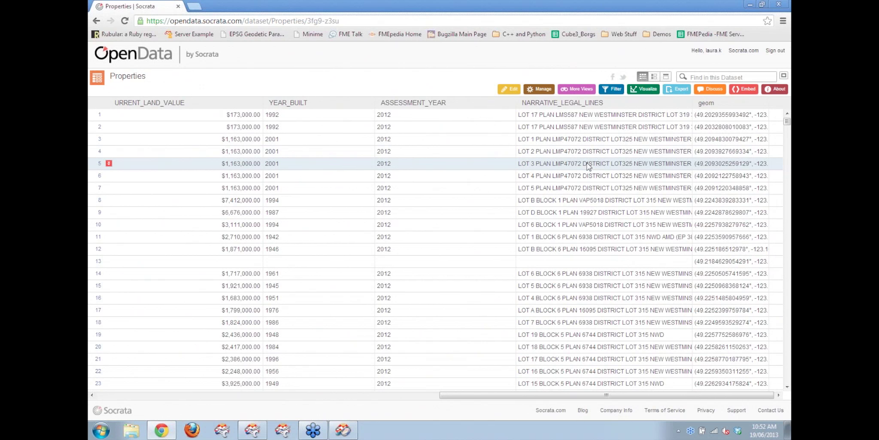
{"action": "left_click", "coordinate": [749, 5]}
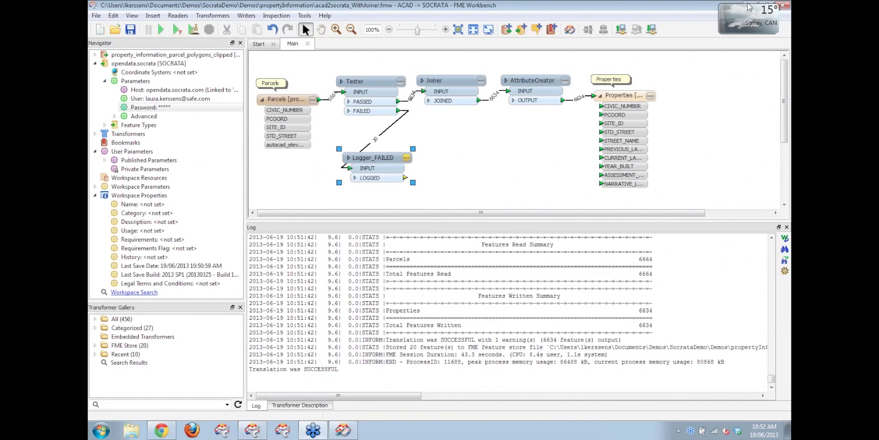
{"action": "left_click", "coordinate": [749, 5]}
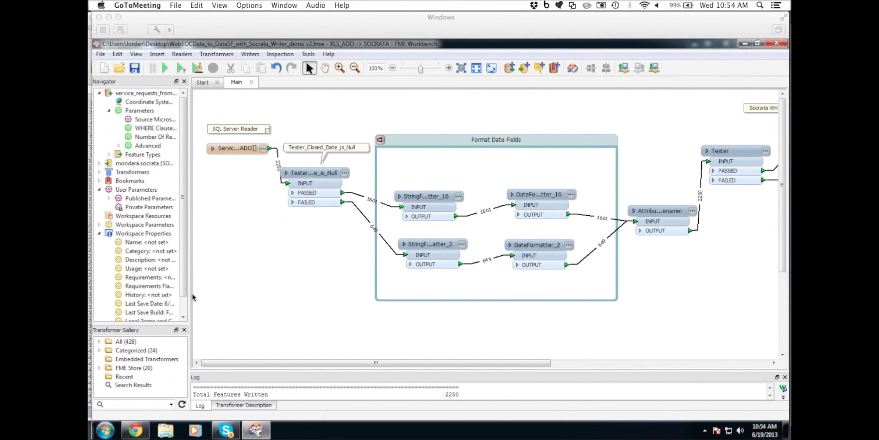
Step: Switch to Excel and review the columns of service requests in service_requests_from_311_db.xls
{"action": "key", "text": "ctrl+Up"}
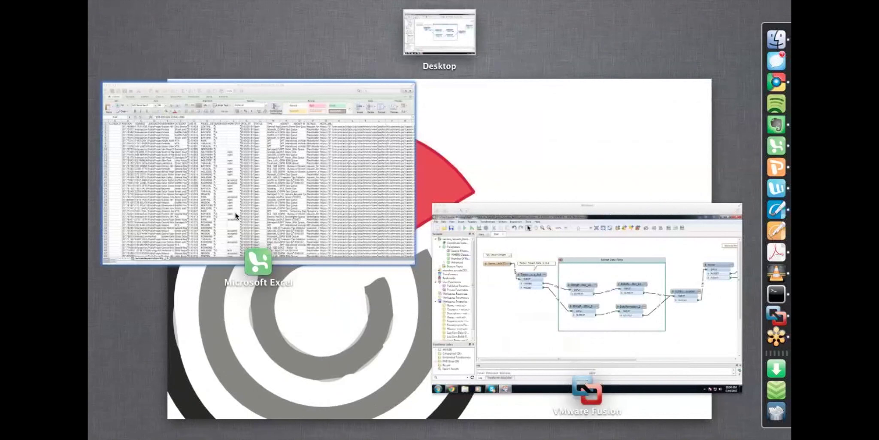
{"action": "left_click", "coordinate": [235, 212]}
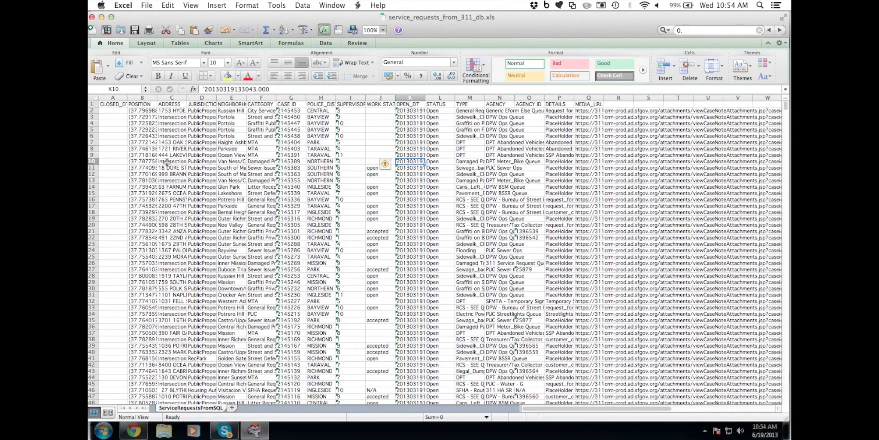
{"action": "scroll", "coordinate": [167, 161], "scroll_direction": "right", "scroll_amount": 1}
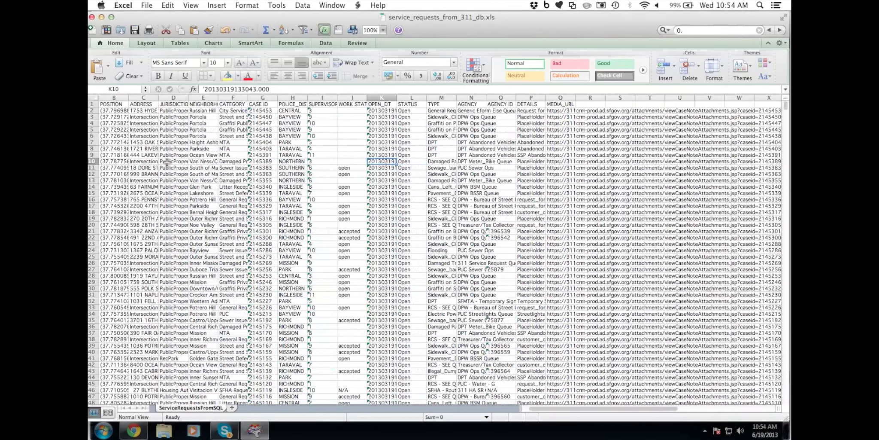
{"action": "scroll", "coordinate": [167, 161], "scroll_direction": "left", "scroll_amount": 1}
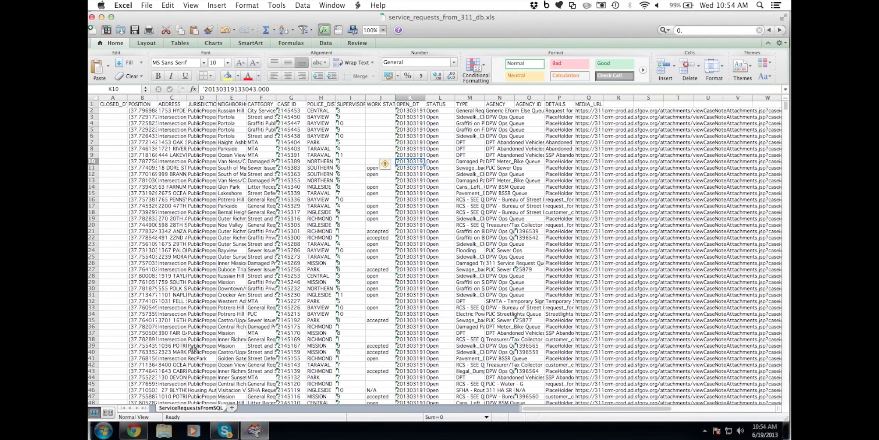
{"action": "left_click", "coordinate": [293, 287]}
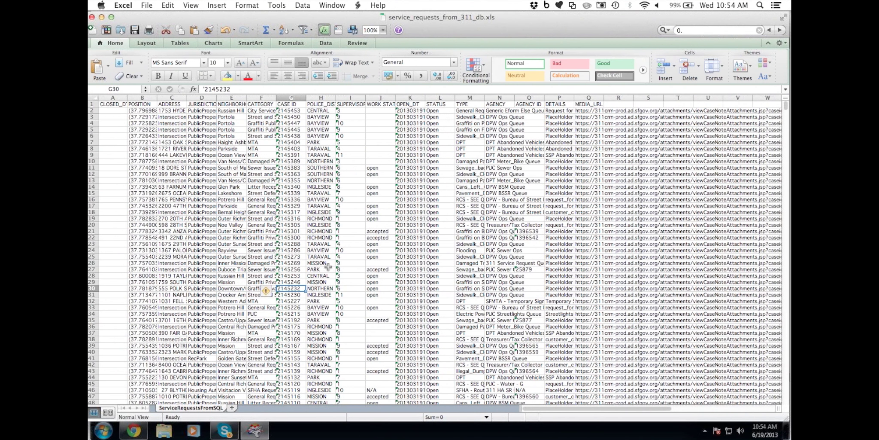
Step: Return to the FME workspace and review the SQL Server reader and the Tester_Closed_Date_is_Null transformer
{"action": "left_click", "coordinate": [264, 432]}
{"action": "left_click", "coordinate": [241, 145]}
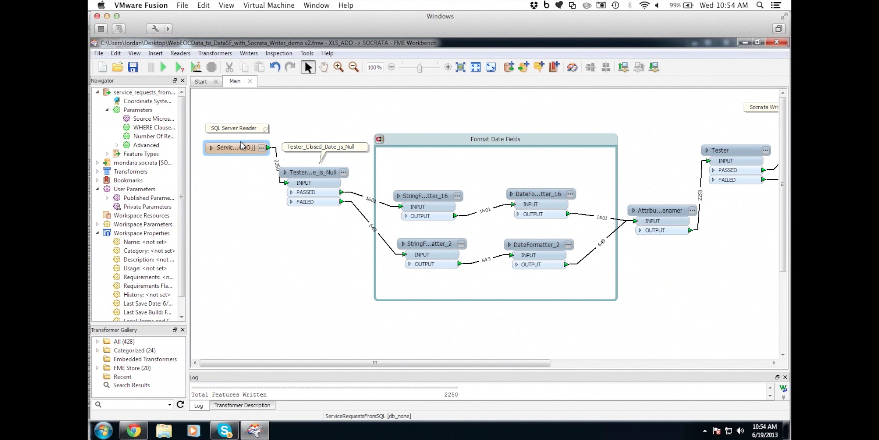
{"action": "left_click", "coordinate": [325, 171]}
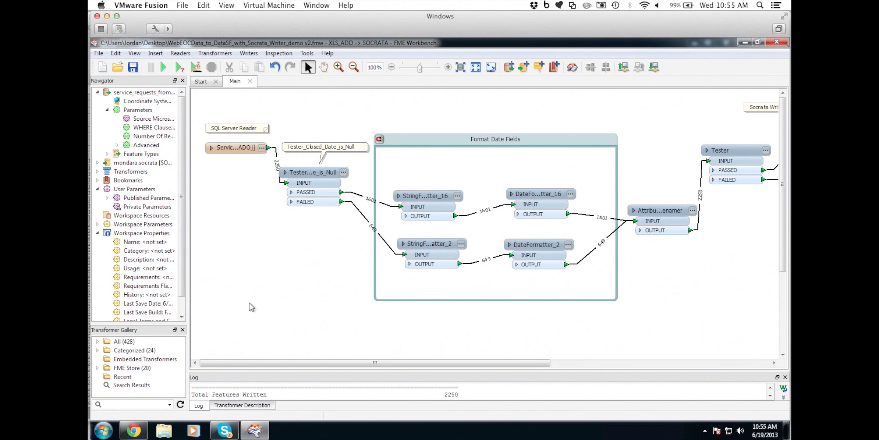
Step: Go back to the Excel service requests and find the first filled cell in the CLOSED_DT column
{"action": "key", "text": "ctrl+Up"}
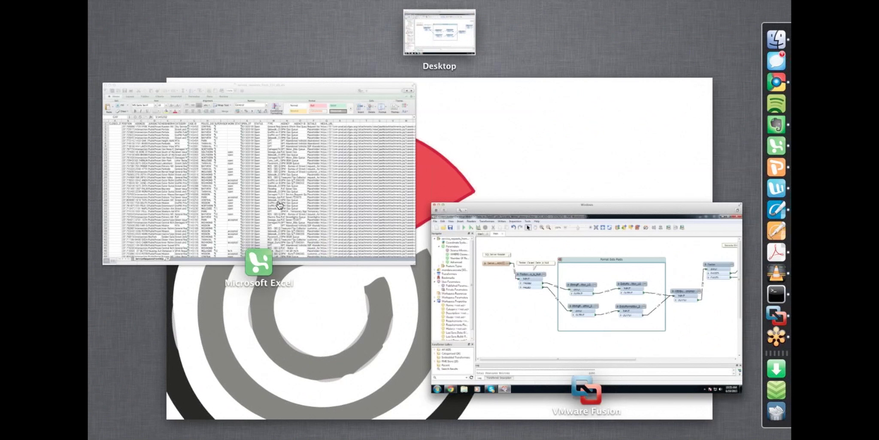
{"action": "left_click", "coordinate": [278, 204]}
{"action": "scroll", "coordinate": [122, 134], "scroll_direction": "down", "scroll_amount": 1}
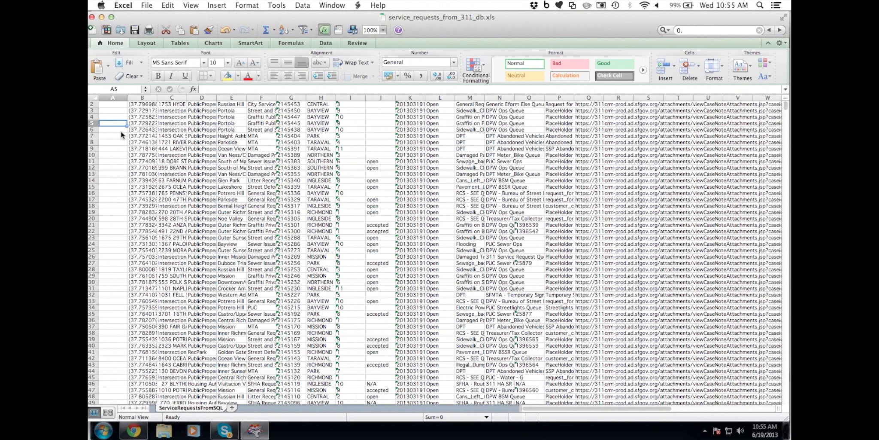
{"action": "key", "text": "super+Down"}
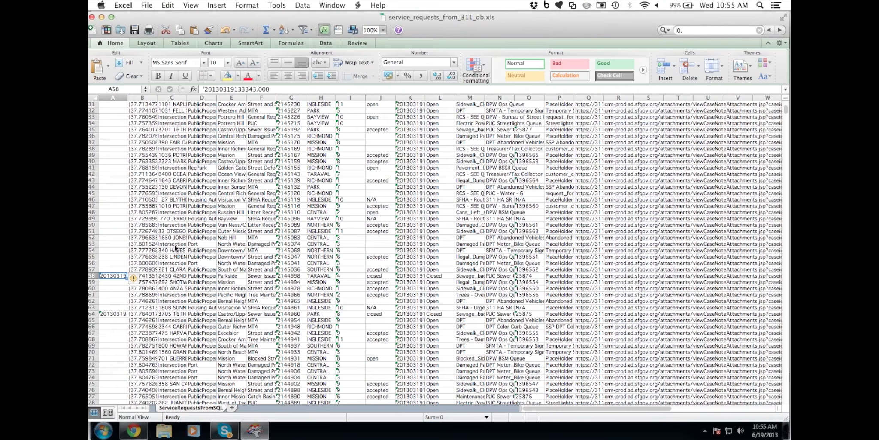
Step: Return to FME Workbench and review the workflow from the Format Date Fields bookmark to the Socrata writer
{"action": "key", "text": "ctrl+Up"}
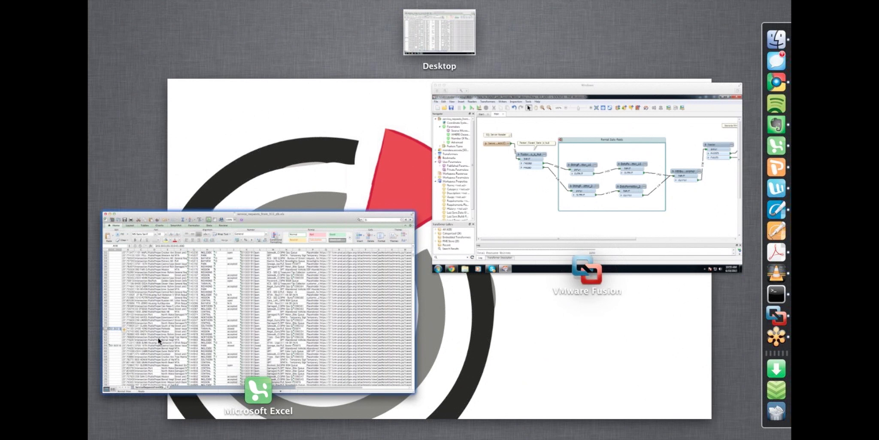
{"action": "left_click", "coordinate": [641, 191]}
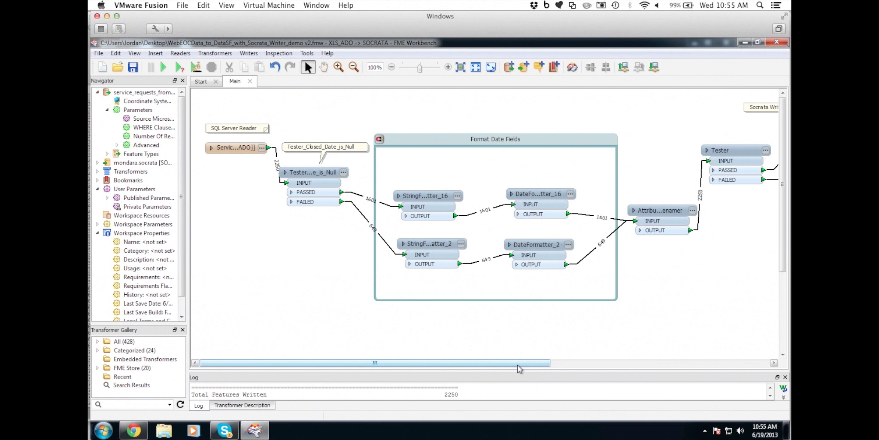
{"action": "left_click_drag", "start_coordinate": [525, 363], "coordinate": [654, 350]}
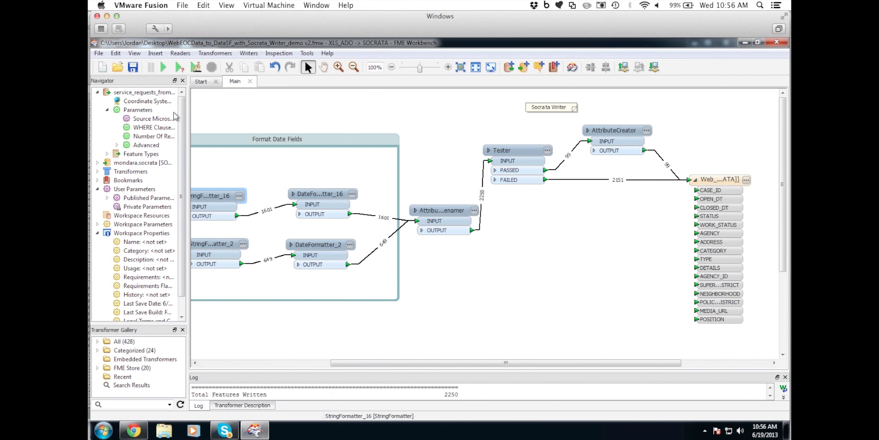
Step: Run the service requests translation and enlarge the log area to follow its progress
{"action": "left_click", "coordinate": [163, 66]}
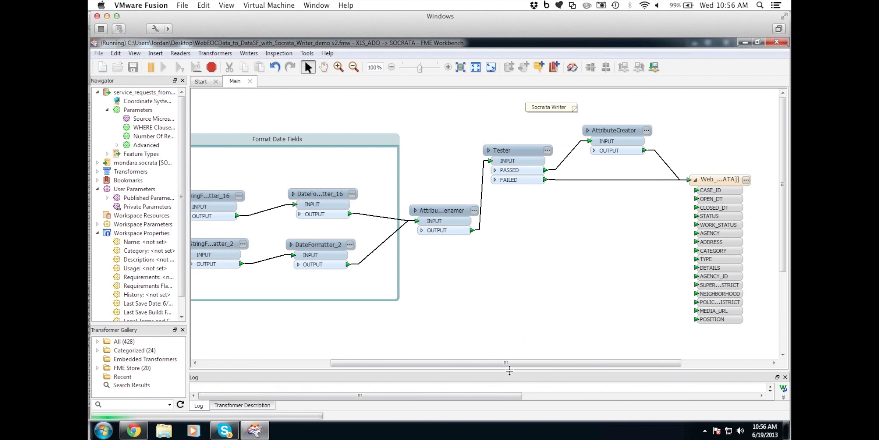
{"action": "left_click_drag", "start_coordinate": [509, 371], "coordinate": [507, 353]}
{"action": "left_click_drag", "start_coordinate": [503, 322], "coordinate": [492, 279]}
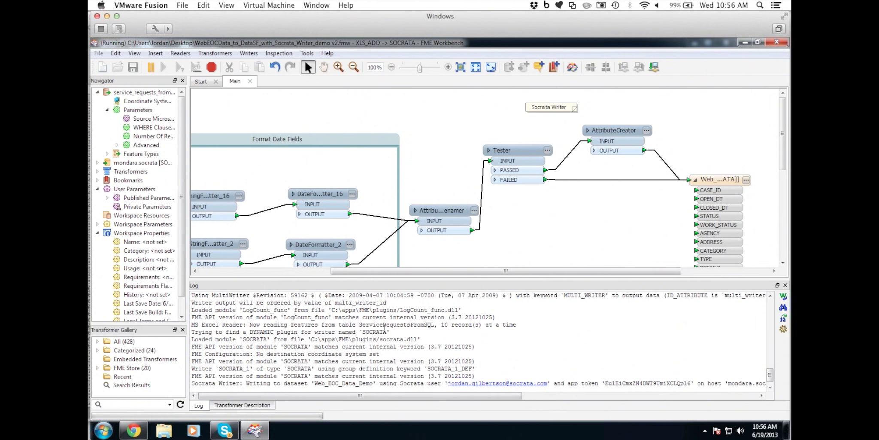
Step: Read the translation log from the Socrata writer's messages through the closing output statistics
{"action": "scroll", "coordinate": [384, 325], "scroll_direction": "down", "scroll_amount": 5}
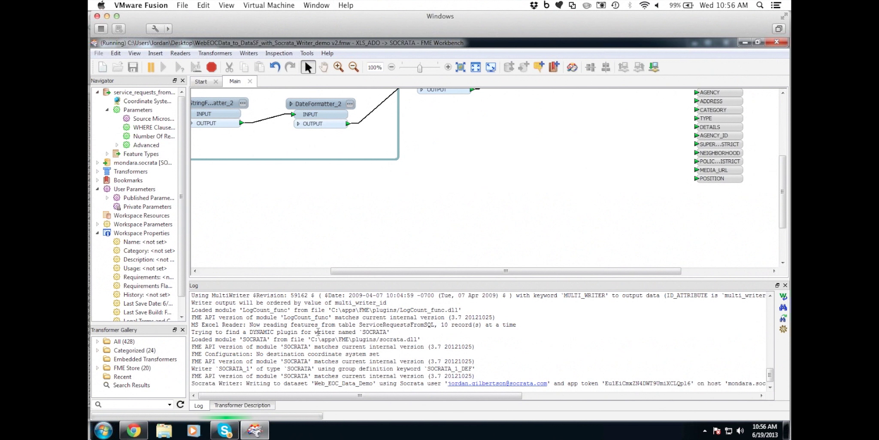
{"action": "scroll", "coordinate": [318, 332], "scroll_direction": "down", "scroll_amount": 3}
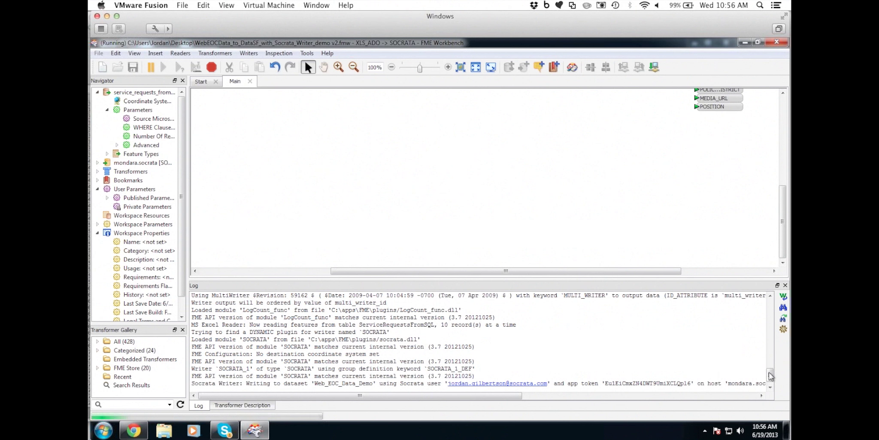
{"action": "left_click_drag", "start_coordinate": [768, 375], "coordinate": [768, 379]}
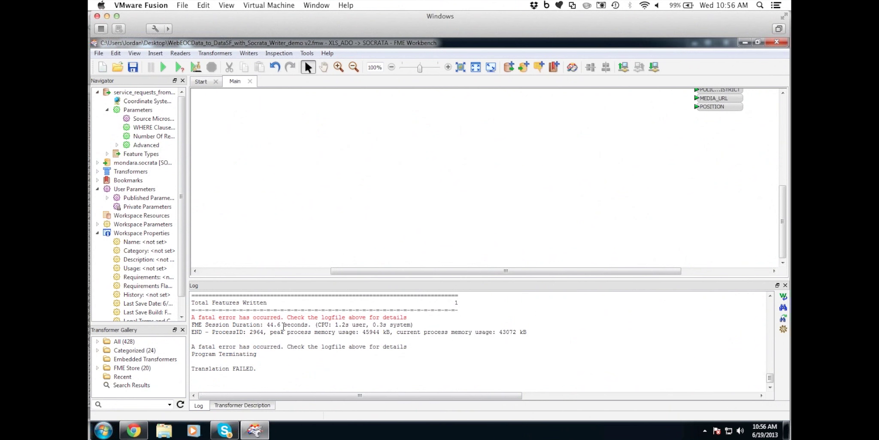
{"action": "scroll", "coordinate": [284, 326], "scroll_direction": "up", "scroll_amount": 4}
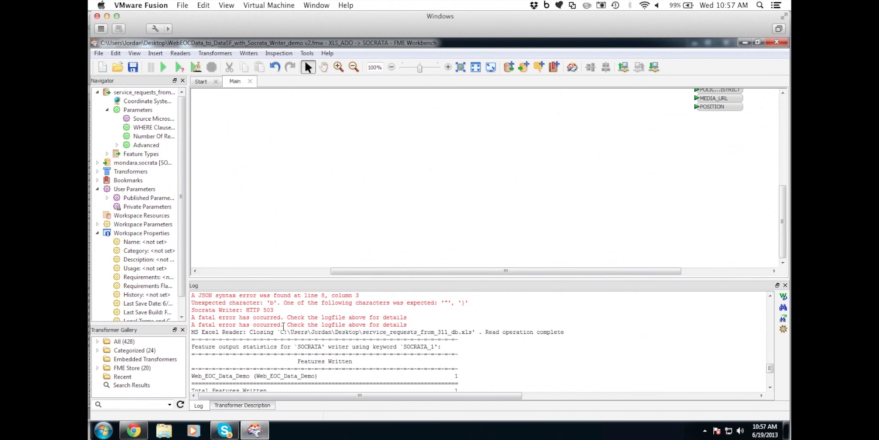
{"action": "scroll", "coordinate": [283, 326], "scroll_direction": "up", "scroll_amount": 2}
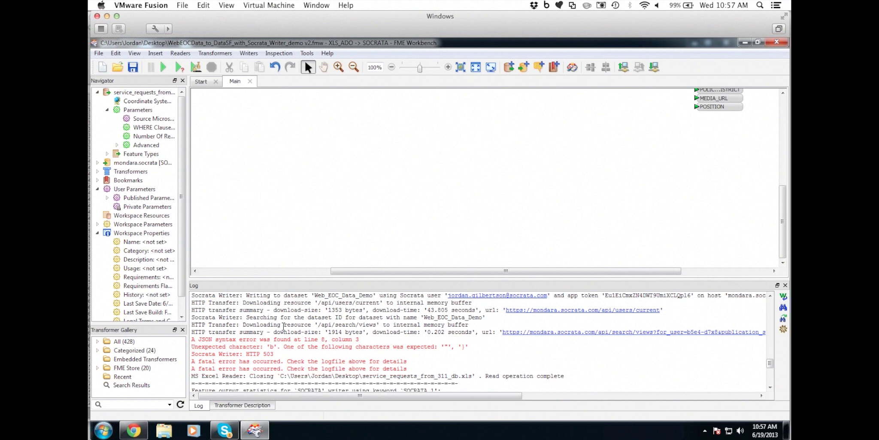
{"action": "scroll", "coordinate": [284, 326], "scroll_direction": "down", "scroll_amount": 1}
{"action": "scroll", "coordinate": [283, 327], "scroll_direction": "down", "scroll_amount": 1}
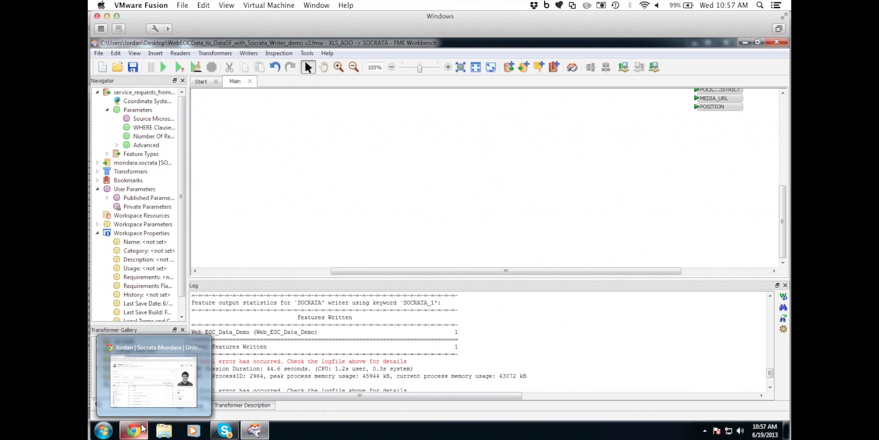
Step: Switch to Chrome, open the Call Map dataset and examine its columns from CASE_ID across to POSITION
{"action": "left_click", "coordinate": [146, 426]}
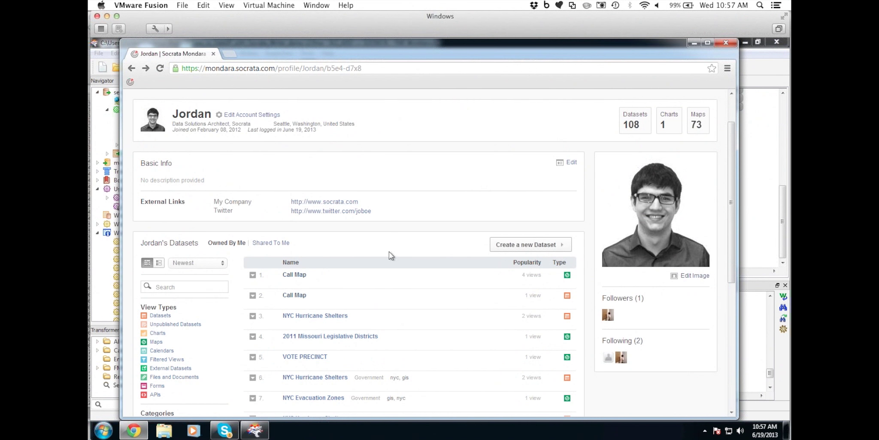
{"action": "left_click", "coordinate": [299, 299]}
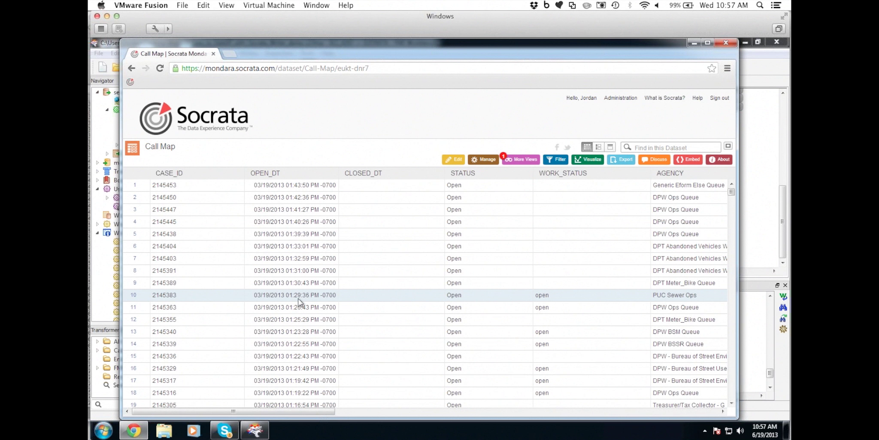
{"action": "scroll", "coordinate": [299, 302], "scroll_direction": "right", "scroll_amount": 10}
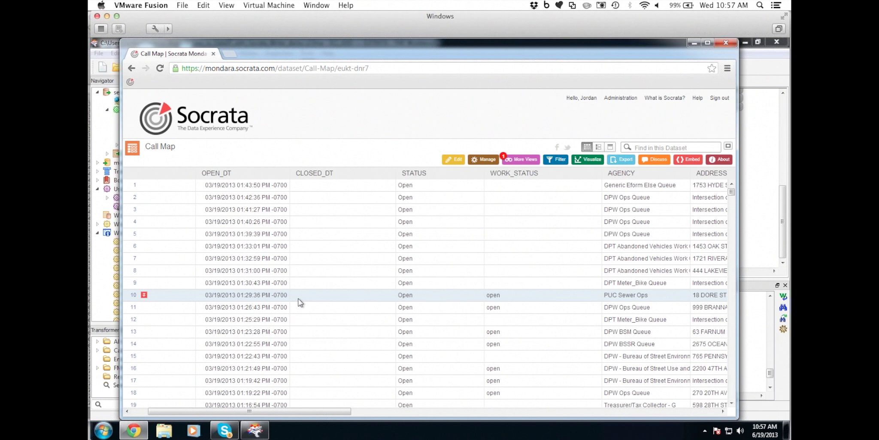
{"action": "scroll", "coordinate": [300, 302], "scroll_direction": "right", "scroll_amount": 10}
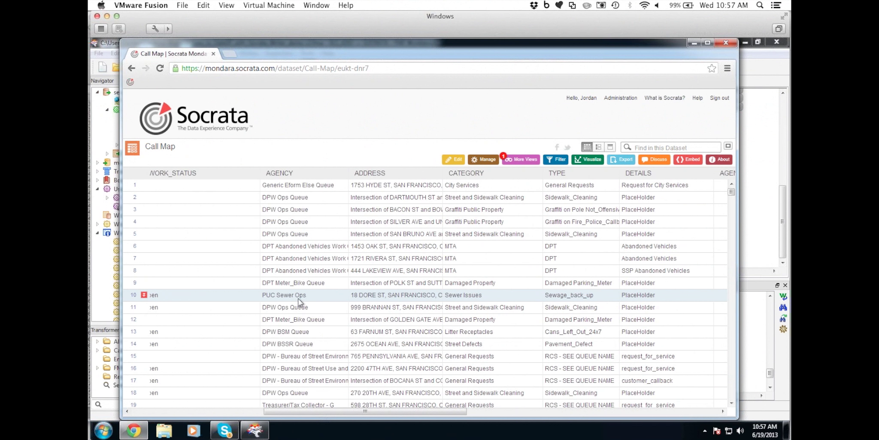
{"action": "scroll", "coordinate": [299, 301], "scroll_direction": "right", "scroll_amount": 5}
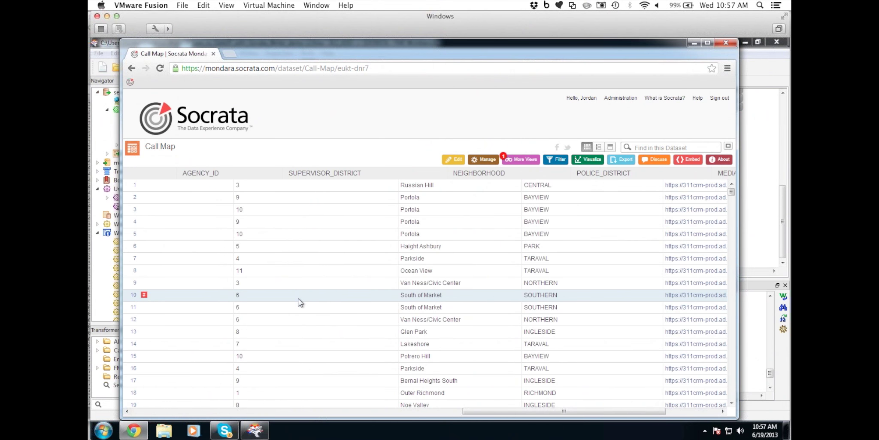
{"action": "scroll", "coordinate": [299, 302], "scroll_direction": "right", "scroll_amount": 5}
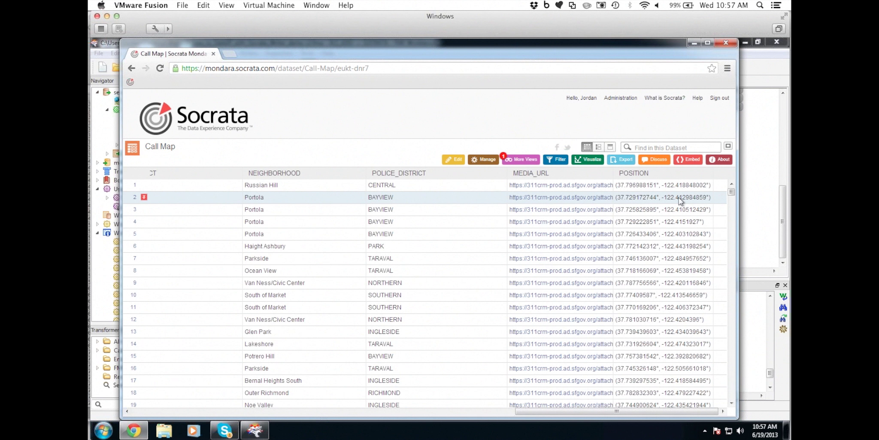
Step: Visualize the Call Map dataset as a Point Map and expand the clustered service requests in central San Francisco
{"action": "left_click", "coordinate": [596, 162]}
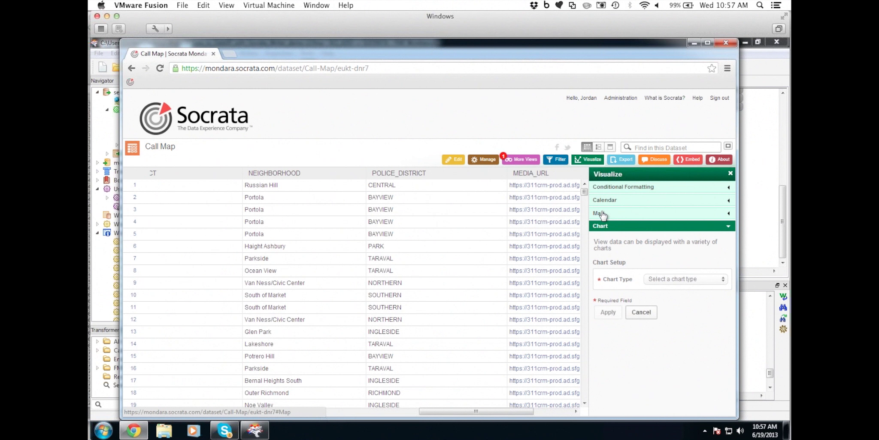
{"action": "left_click", "coordinate": [601, 214]}
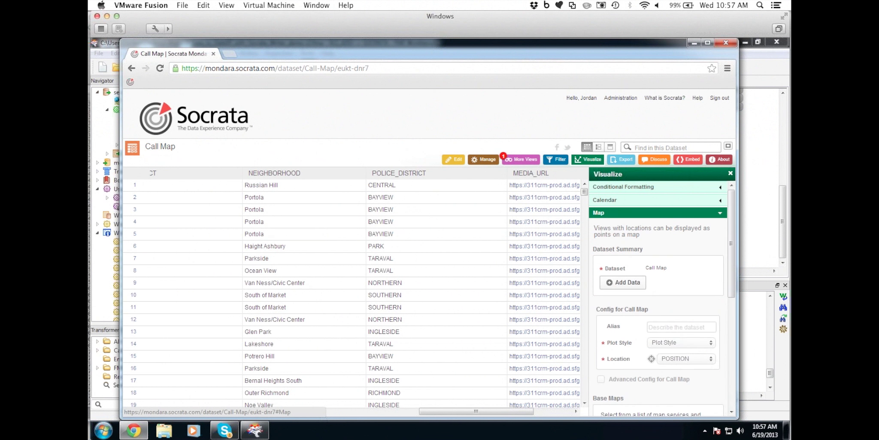
{"action": "left_click", "coordinate": [679, 343]}
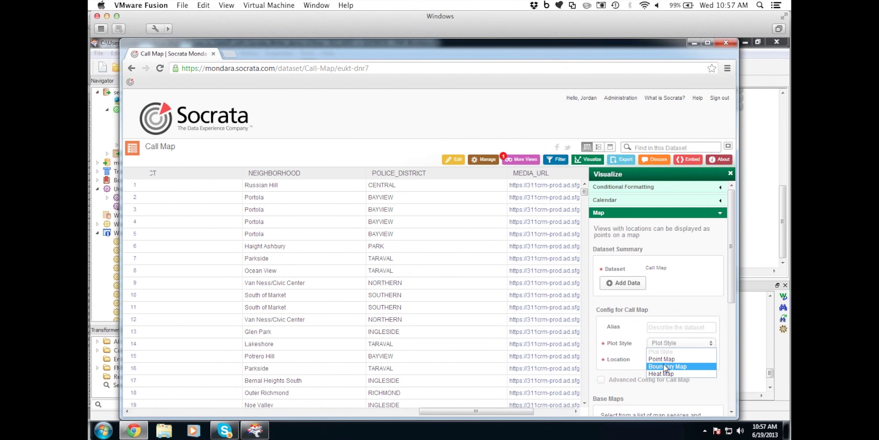
{"action": "left_click", "coordinate": [657, 358]}
{"action": "scroll", "coordinate": [653, 363], "scroll_direction": "down", "scroll_amount": 5}
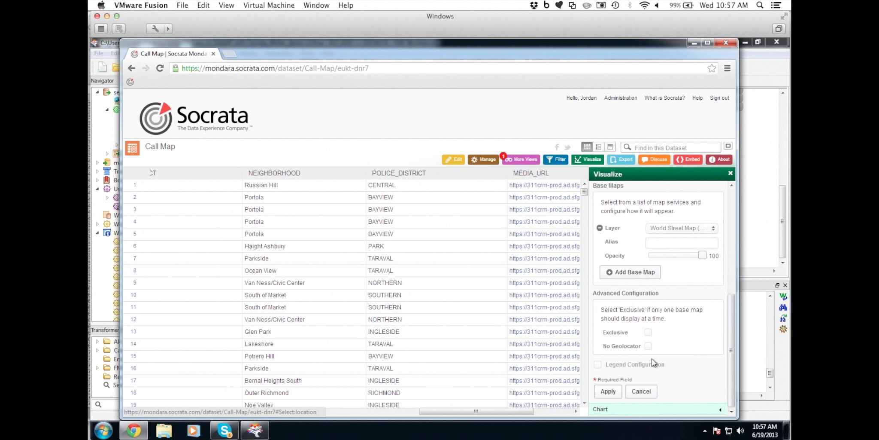
{"action": "left_click", "coordinate": [610, 391]}
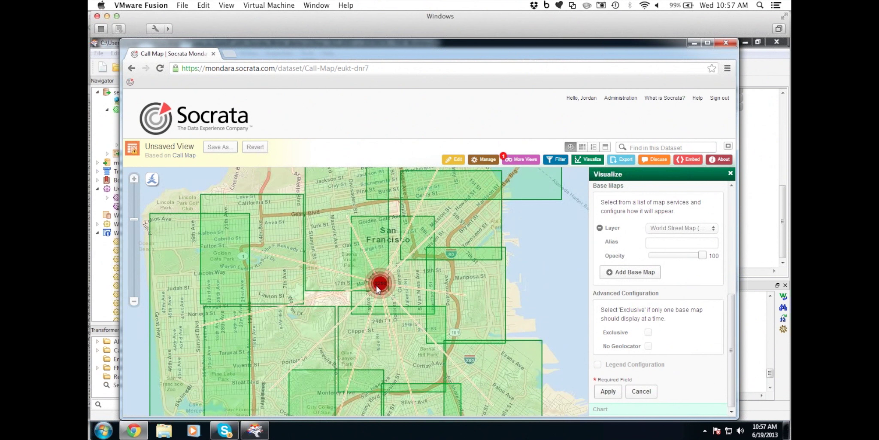
{"action": "left_click", "coordinate": [380, 284]}
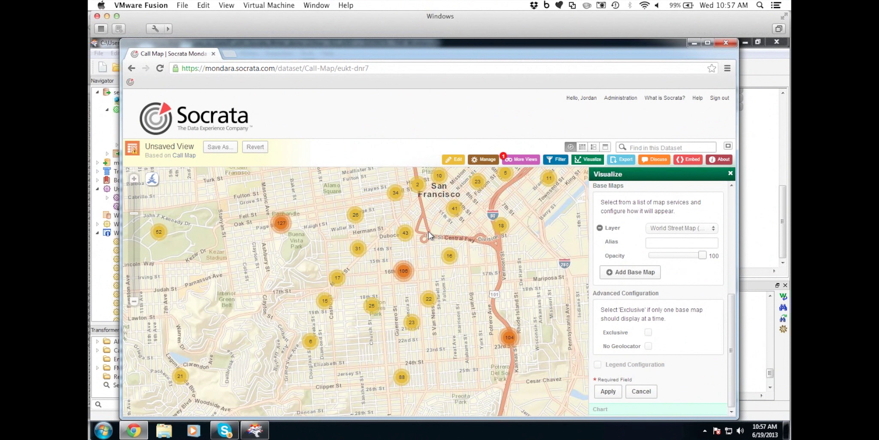